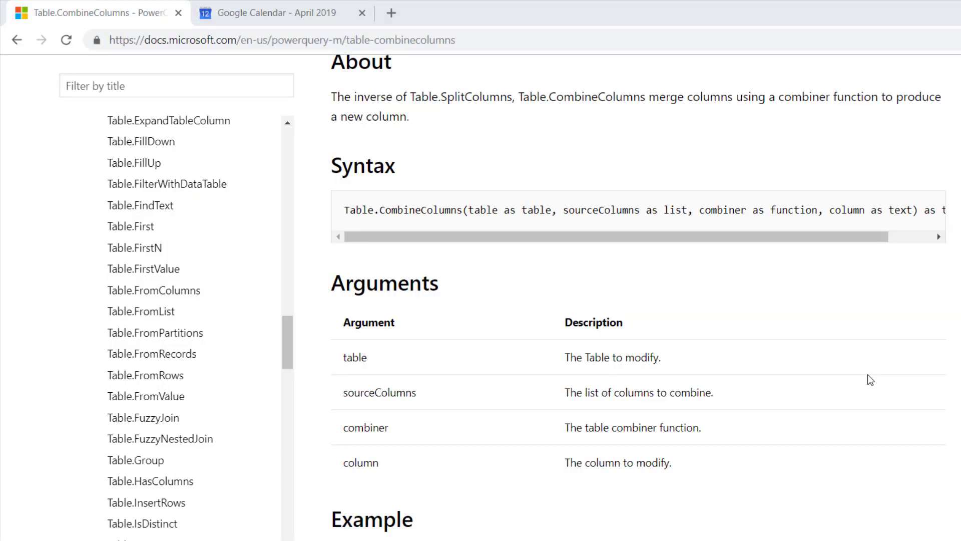
Browse the Table.CombineColumns docs page, then open the Table.FromRecords reference to view Example 1
scroll(867, 375, "up", 1)
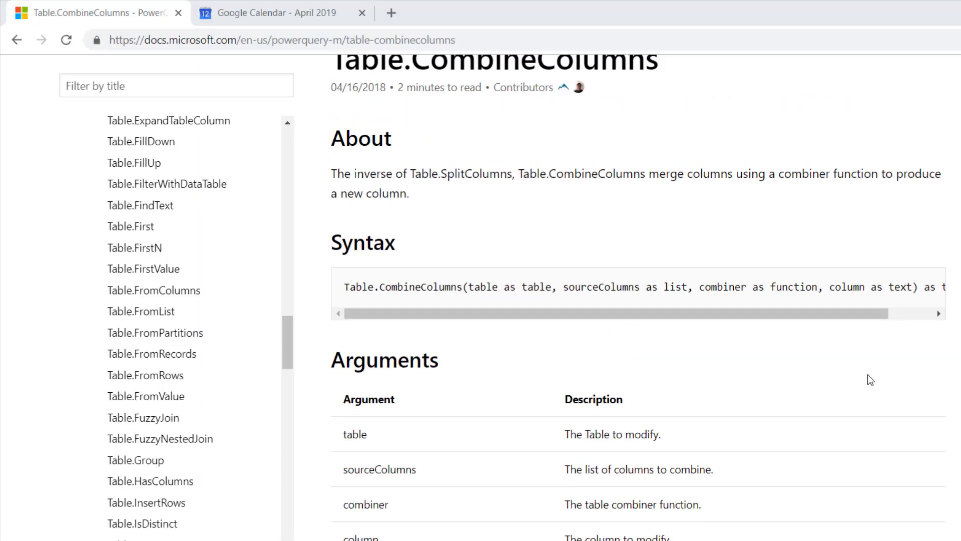
scroll(867, 375, "up", 1)
scroll(716, 300, "up", 1)
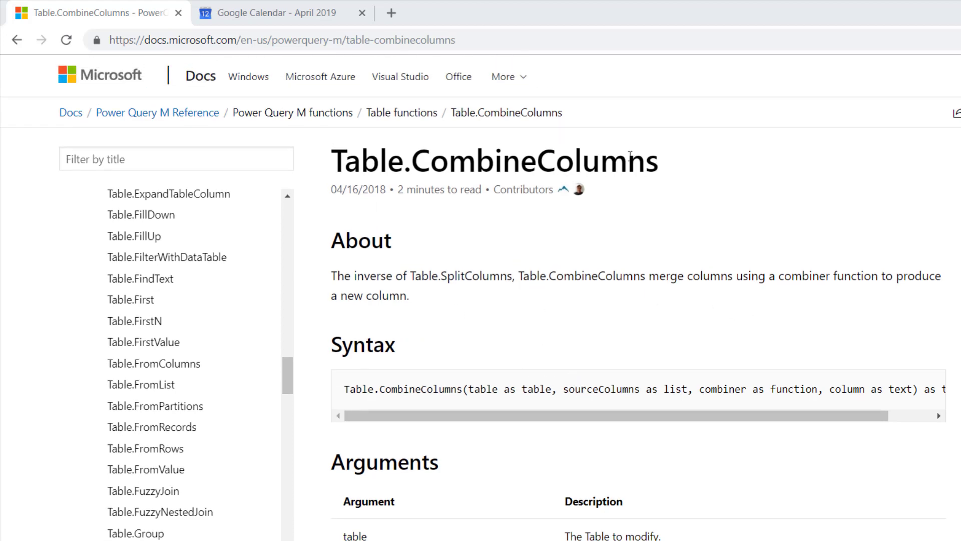
scroll(576, 295, "down", 2)
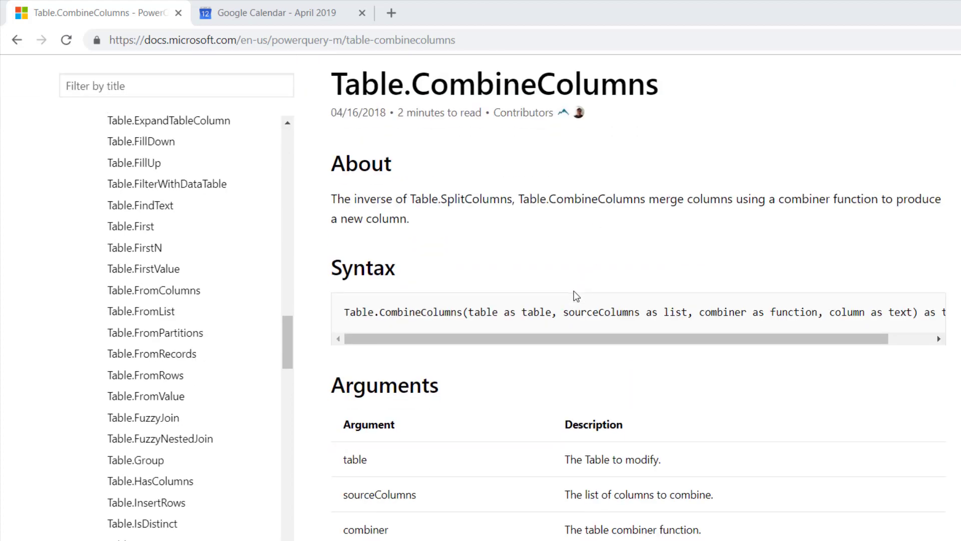
scroll(574, 296, "down", 2)
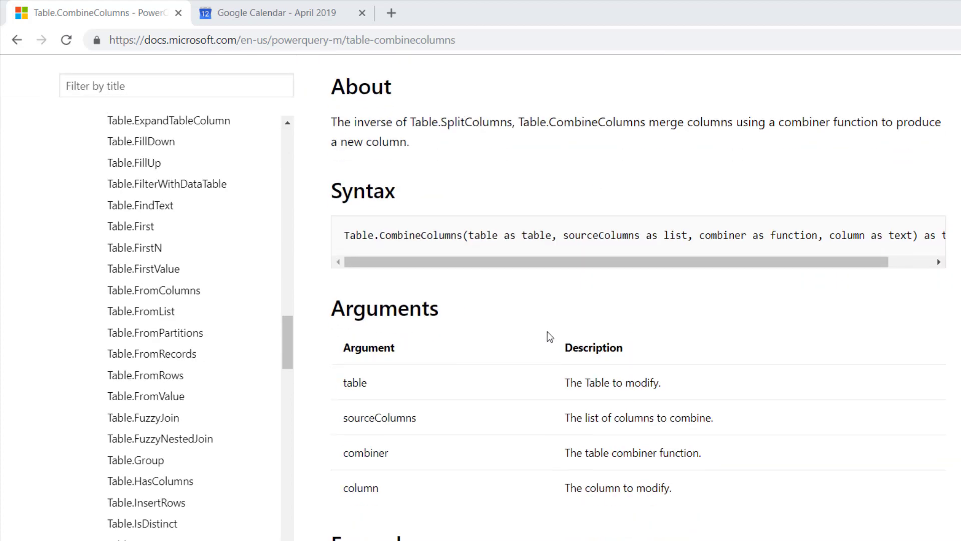
scroll(547, 336, "down", 3)
scroll(547, 341, "down", 3)
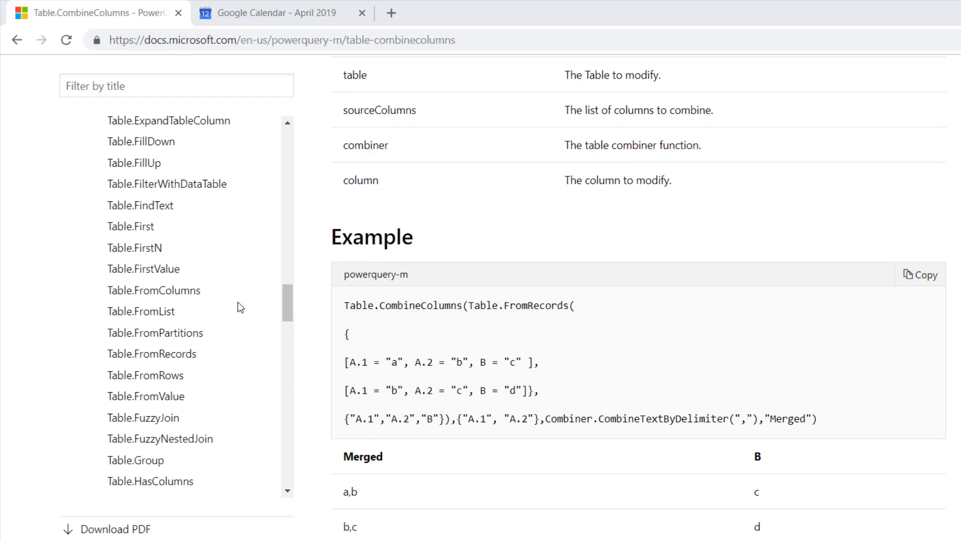
left_click(130, 358)
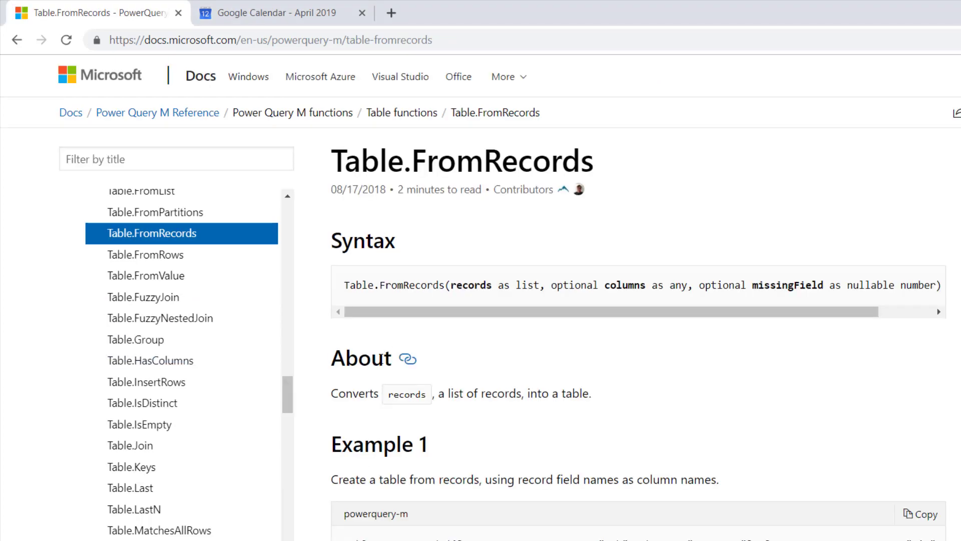
scroll(367, 374, "down", 3)
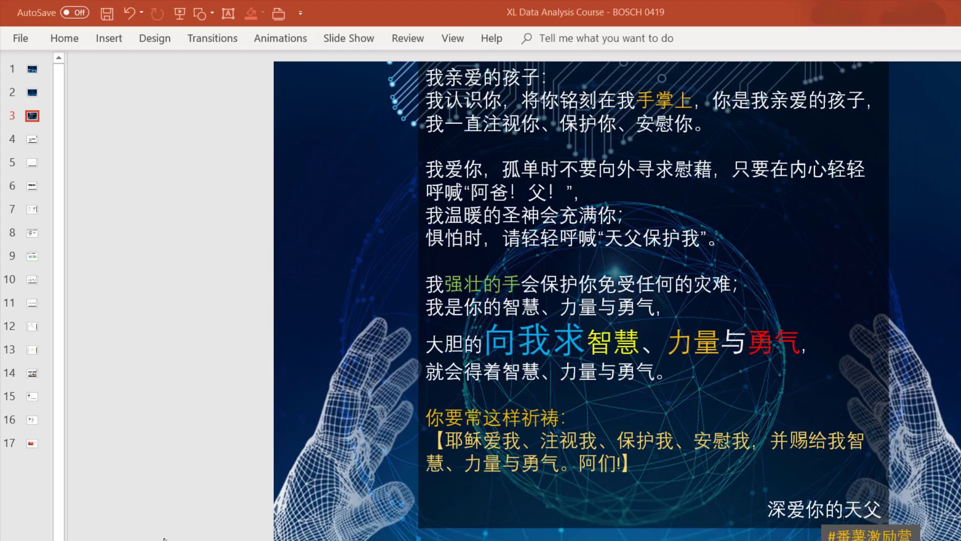
Show slide 5, 'Table.FromRecords', with its records code and three-row result table
left_click(30, 186)
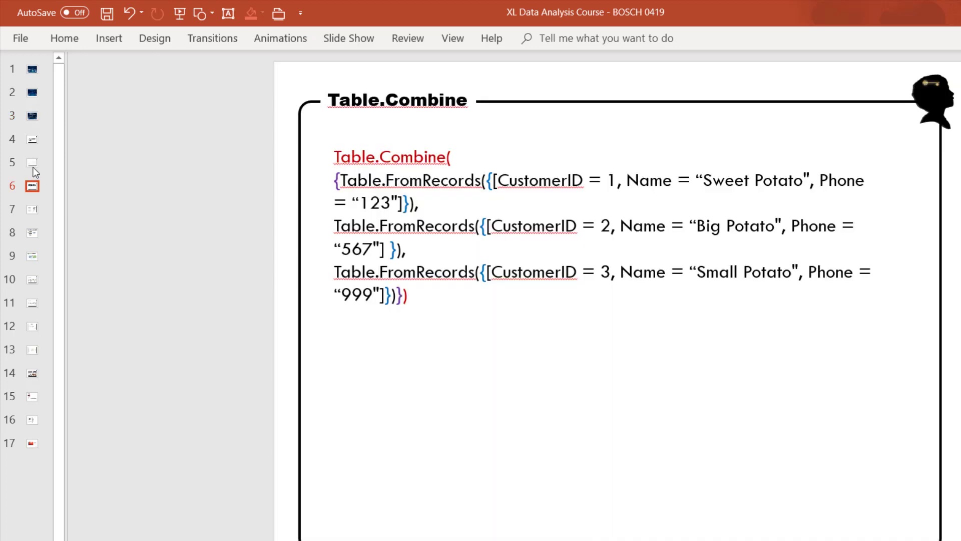
left_click(33, 166)
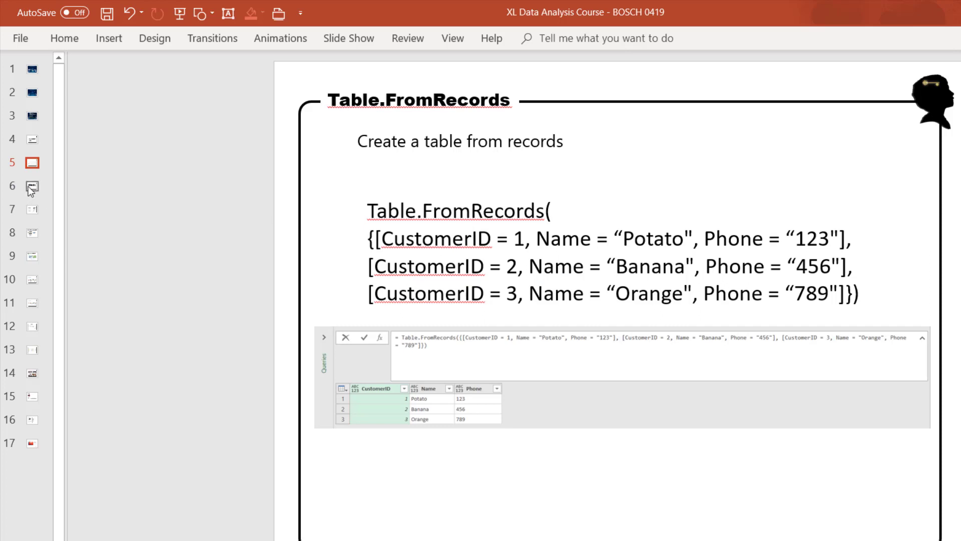
left_click(31, 165)
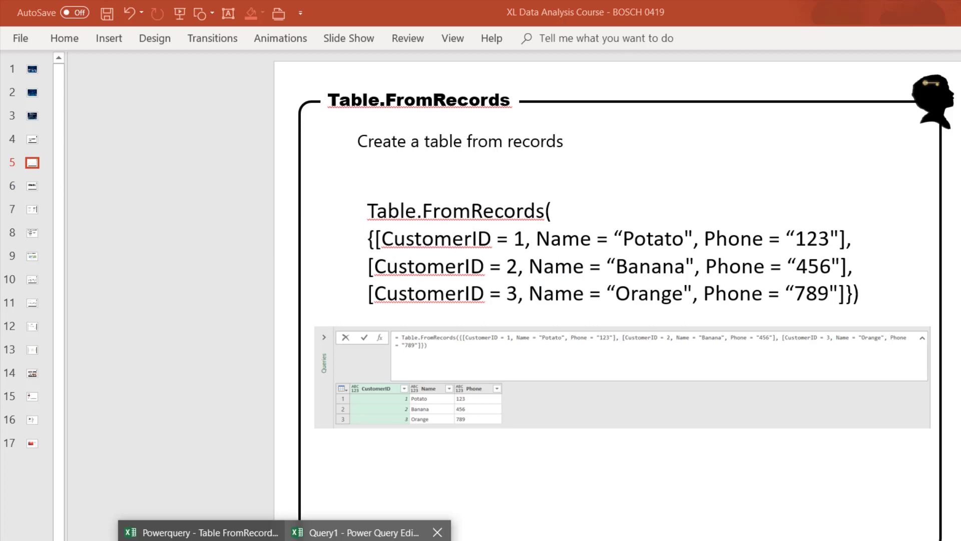
Return to Power Query Editor and undo to reveal Query1's separate CustomerID, Name, Phone columns
left_click(358, 527)
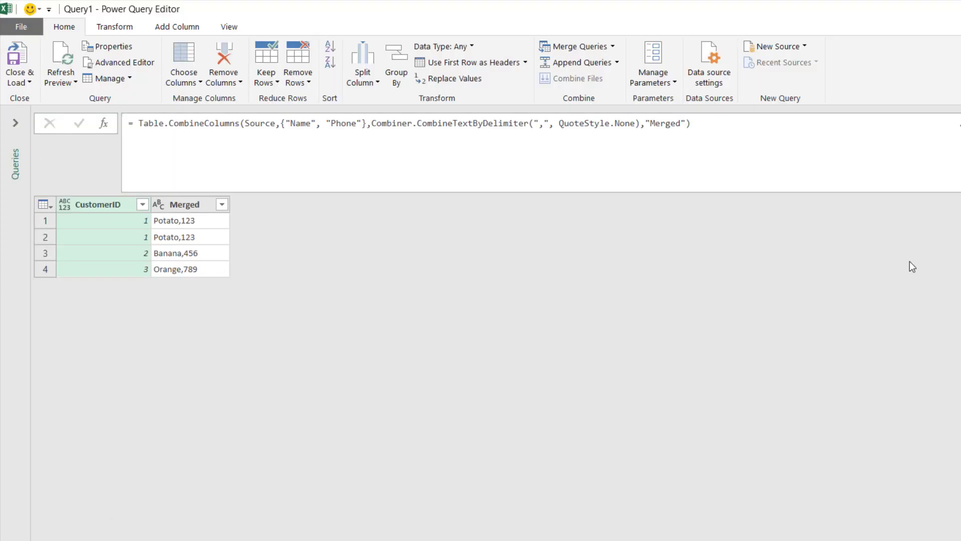
key("ctrl+z")
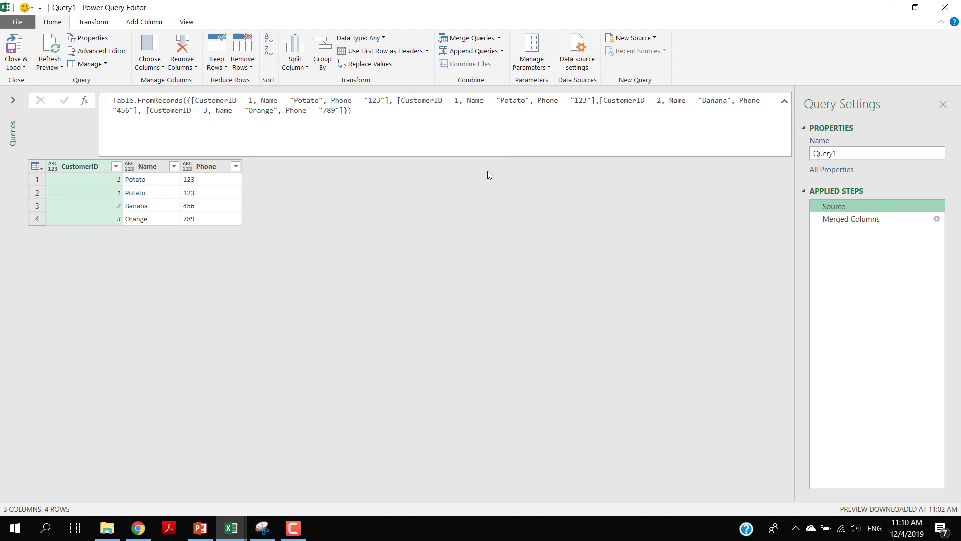
left_click(201, 528)
left_click(311, 194)
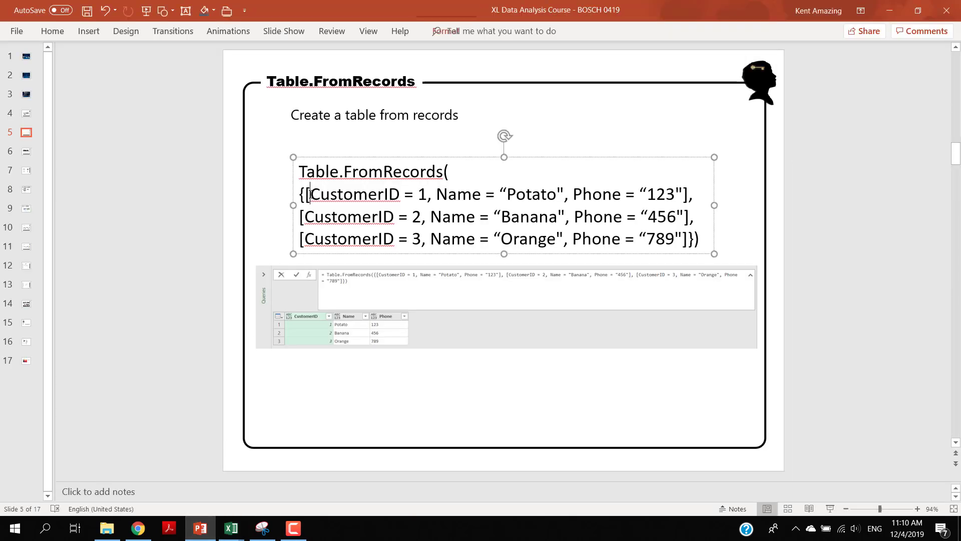
left_click(267, 213)
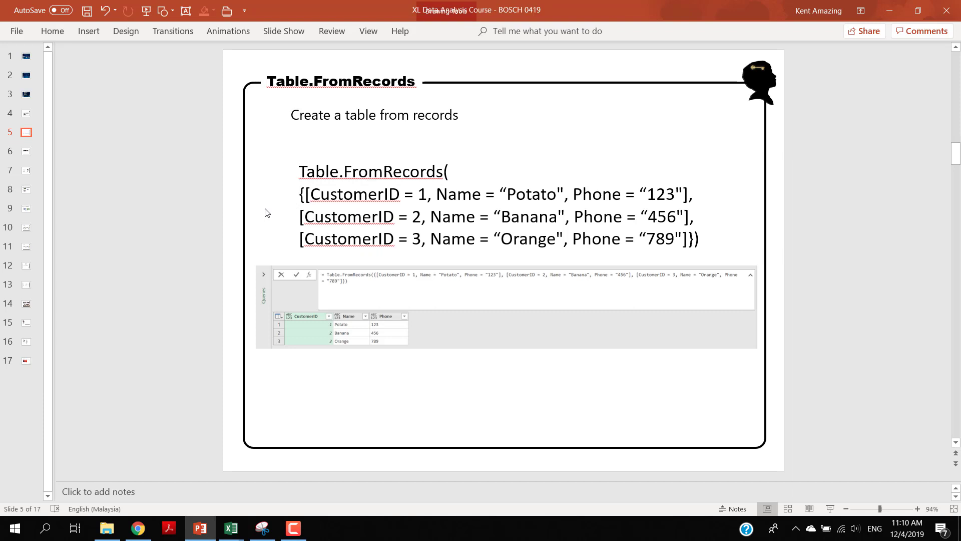
left_click(303, 194)
left_click_drag(304, 194, 297, 192)
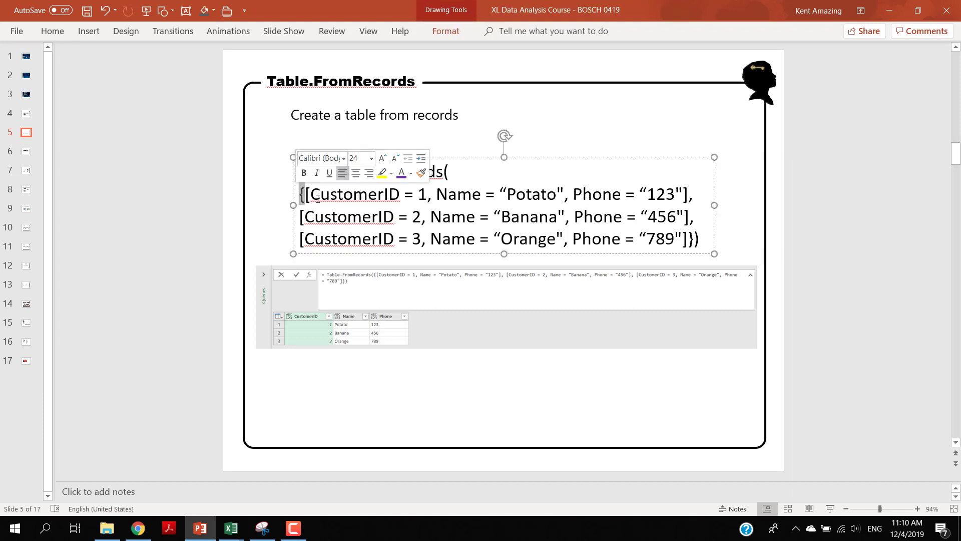
left_click(318, 198)
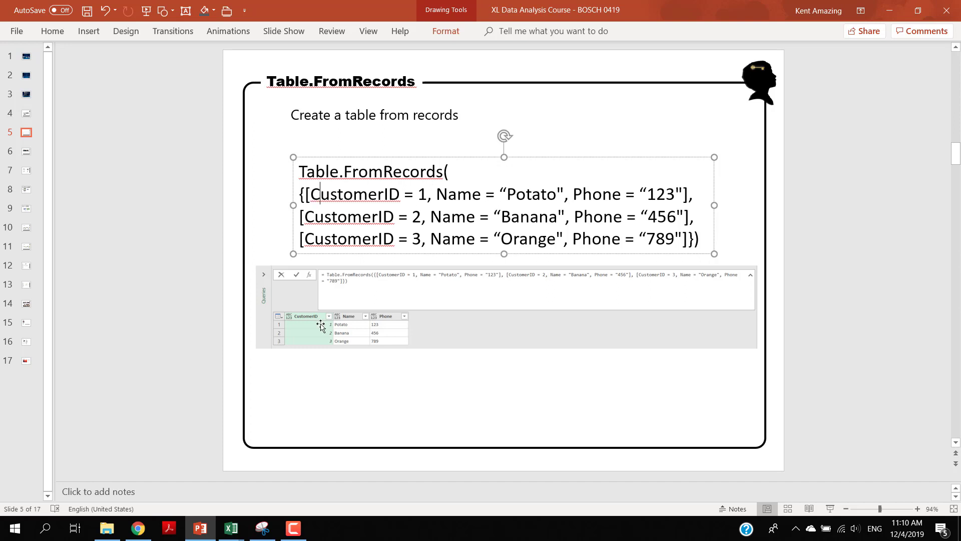
mouse_move(234, 533)
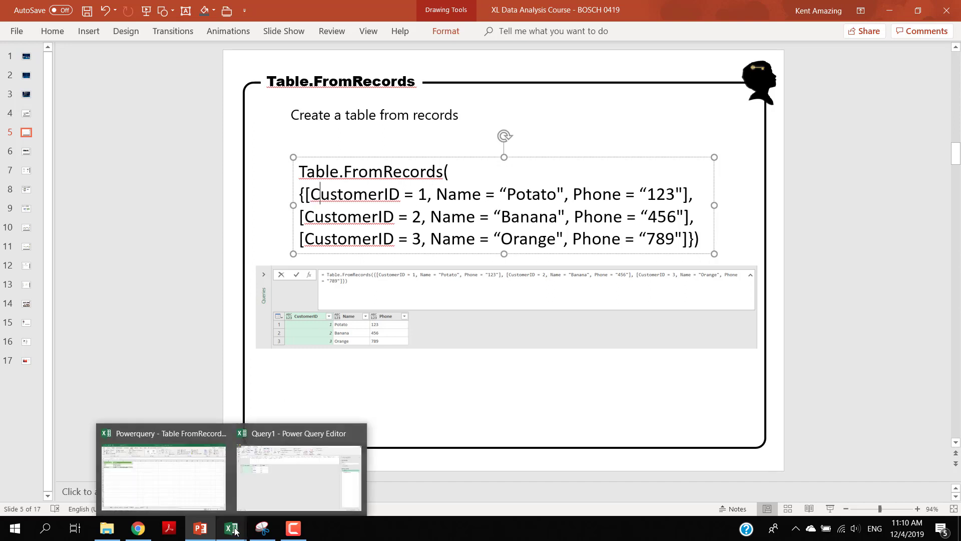
Delete the existing Merged Columns step and select the Name and Phone columns
left_click(275, 488)
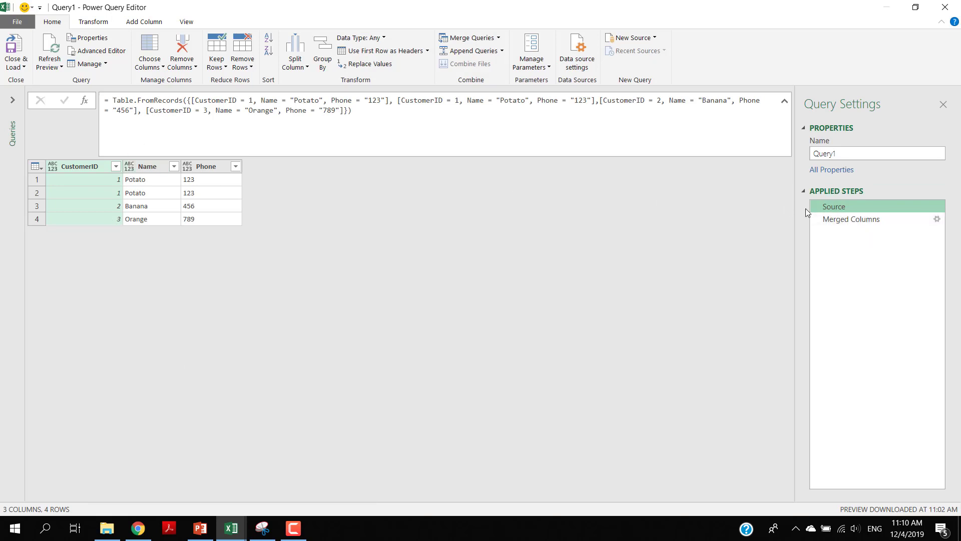
left_click(814, 220)
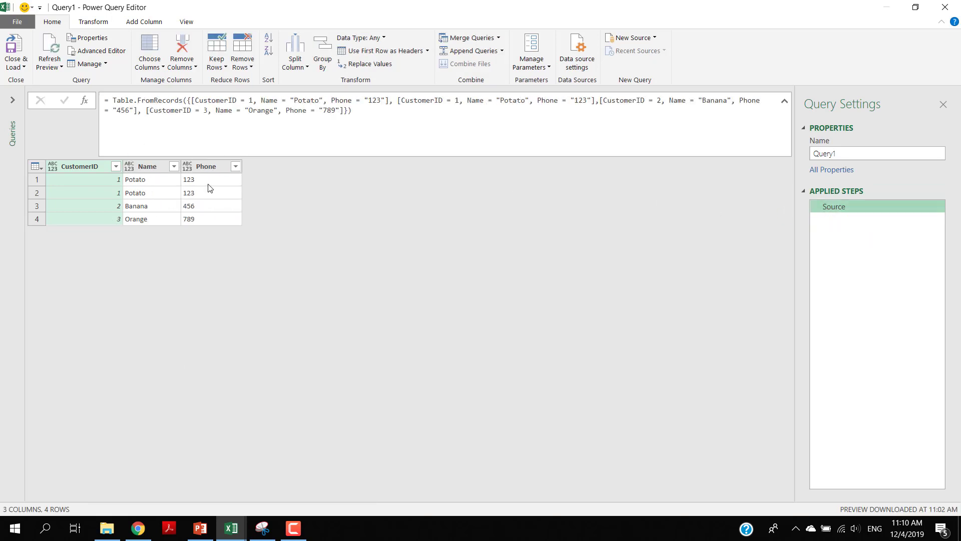
left_click(141, 168)
left_click(100, 169)
left_click(154, 169)
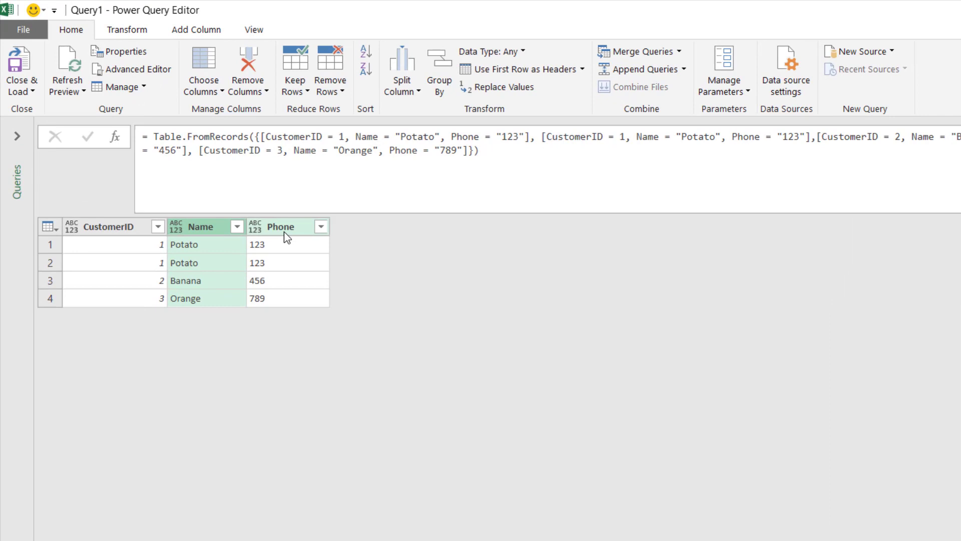
left_click(287, 228, "ctrl")
Set up Merge Columns with a Comma separator and new column name 'CombineTogether'
right_click(288, 228)
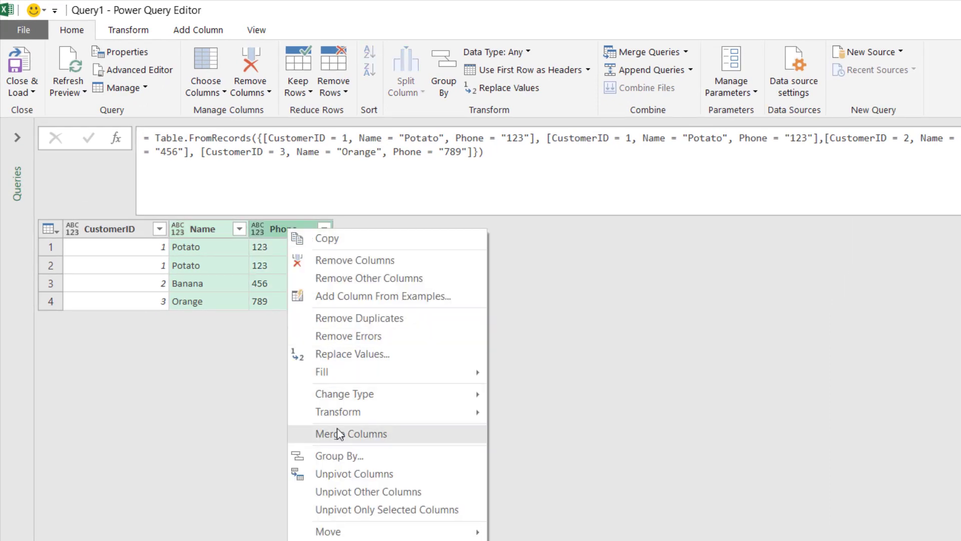
left_click(350, 436)
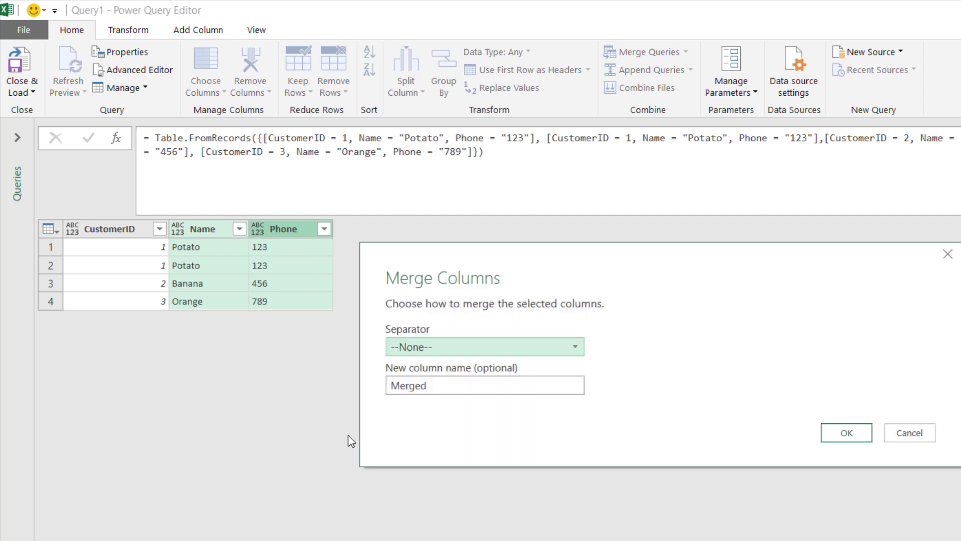
left_click(427, 353)
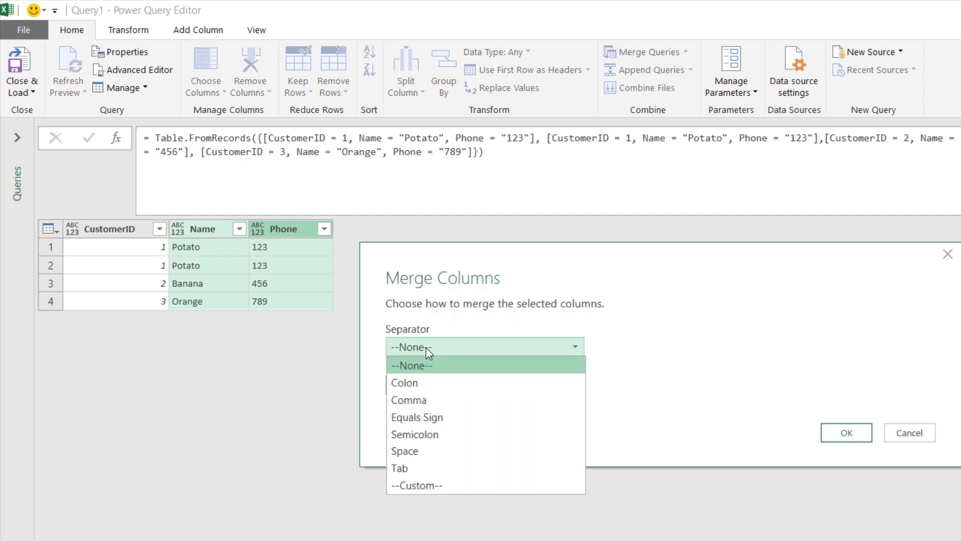
left_click(422, 401)
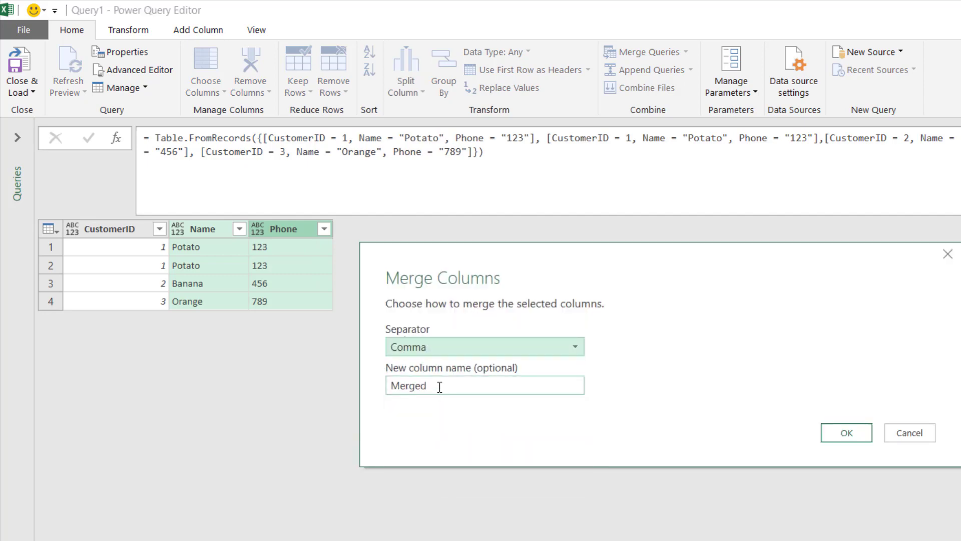
key("Tab")
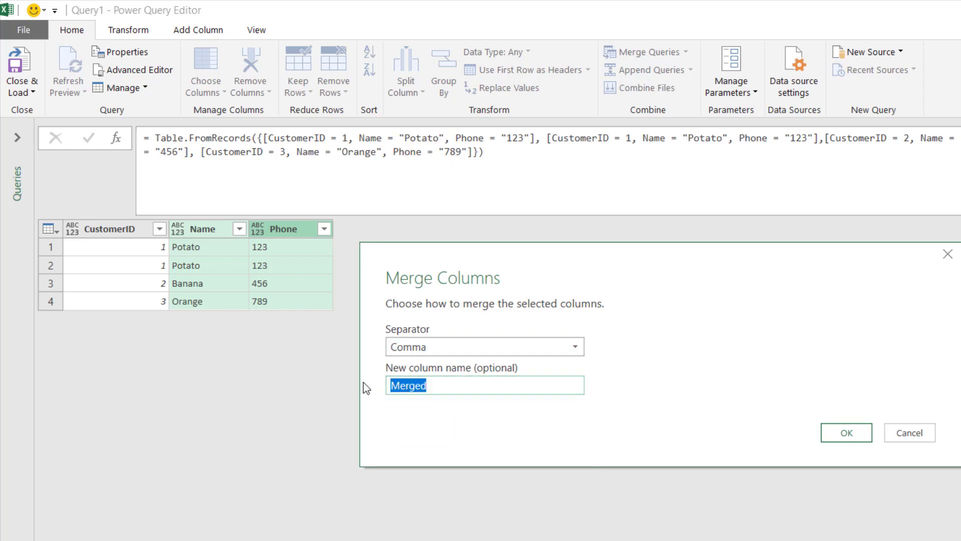
type("Combine")
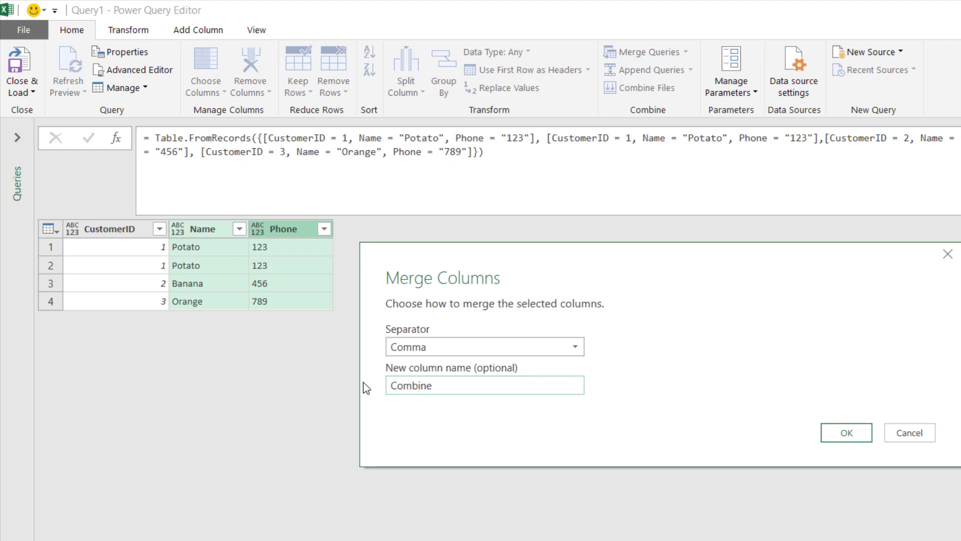
type("Together")
left_click(434, 386)
key("BackSpace")
Confirm the merge, giving values like 'Potato,123', and place the cursor at the formula's delimiter
left_click(846, 432)
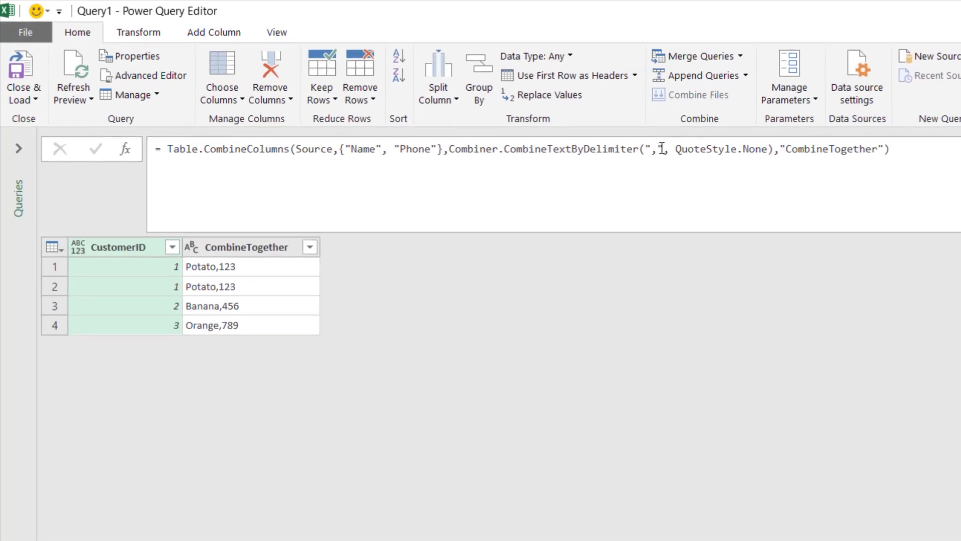
left_click(659, 149)
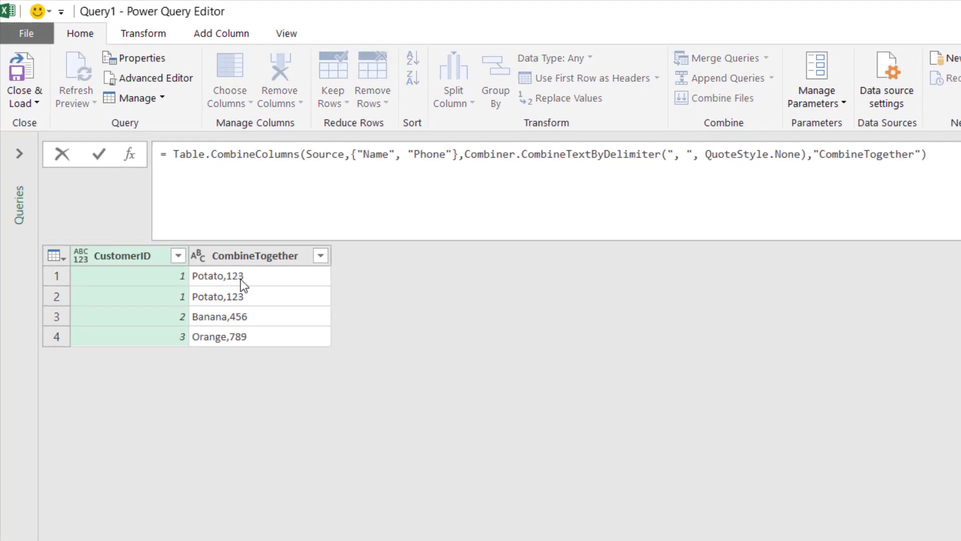
Try ', ', '-' and '$' in turn as the CombineTextByDelimiter delimiter in the formula bar
left_click(104, 152)
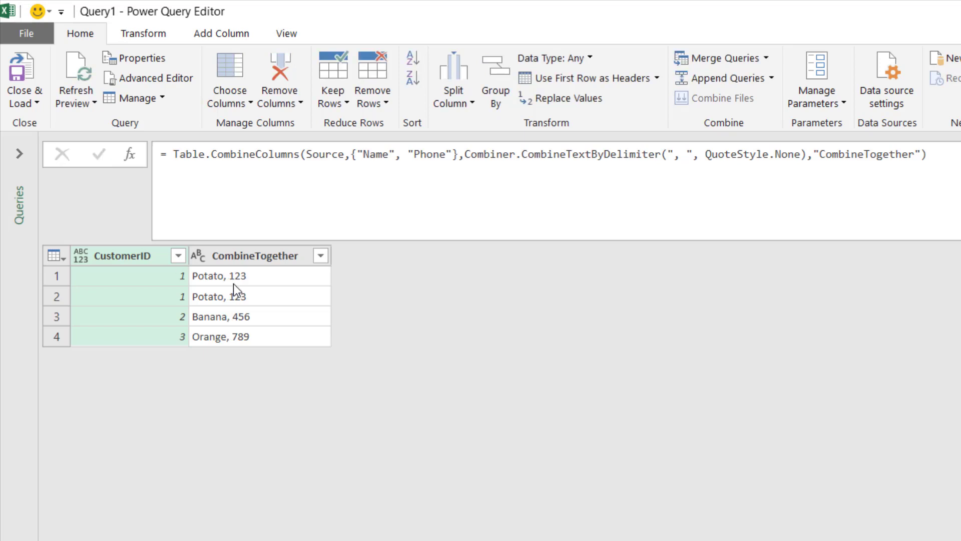
left_click(673, 155)
left_click_drag(674, 155, 679, 154)
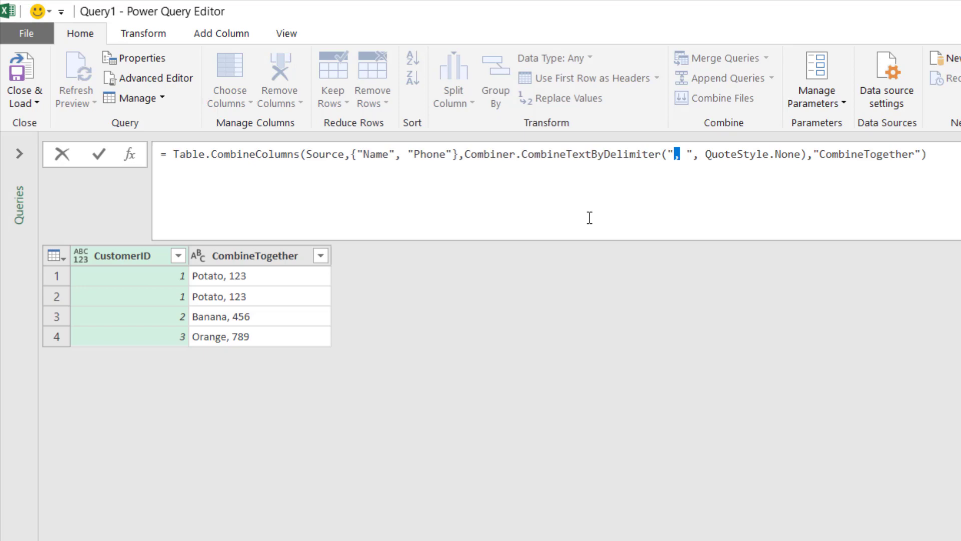
type("-")
left_click(94, 155)
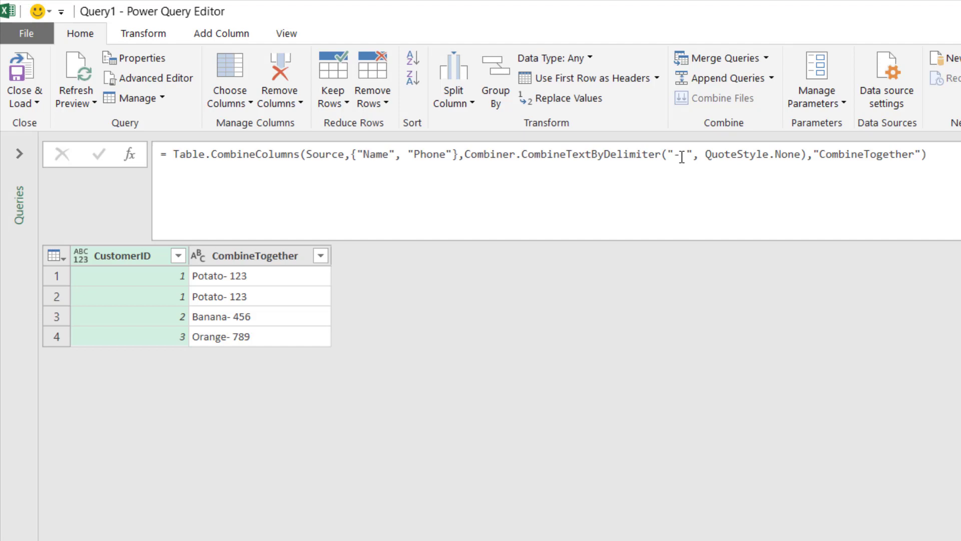
left_click_drag(686, 154, 680, 155)
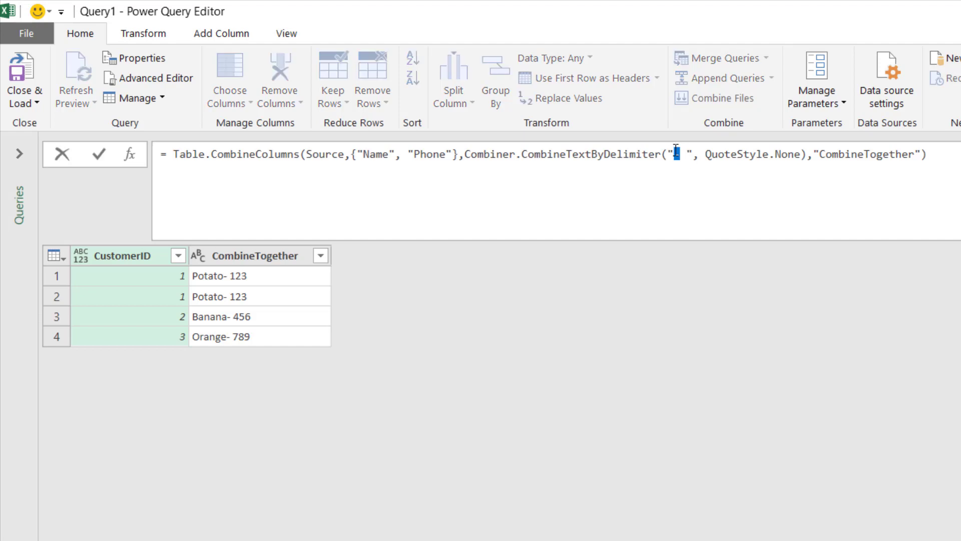
type("$")
left_click(101, 158)
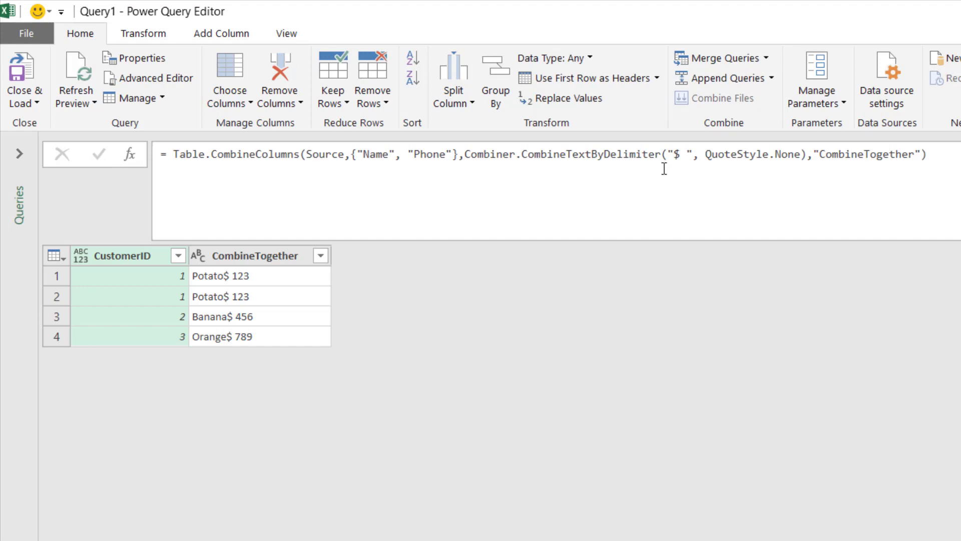
Change the delimiter to '###', then ' ### ', giving values like 'Potato ### 123'
left_click(676, 155)
left_click_drag(674, 154, 680, 154)
type("###")
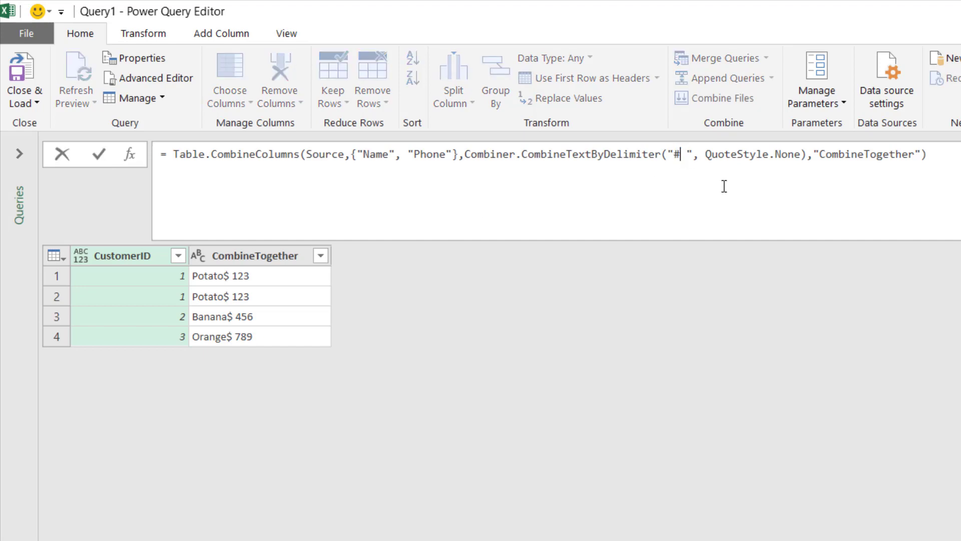
left_click(101, 155)
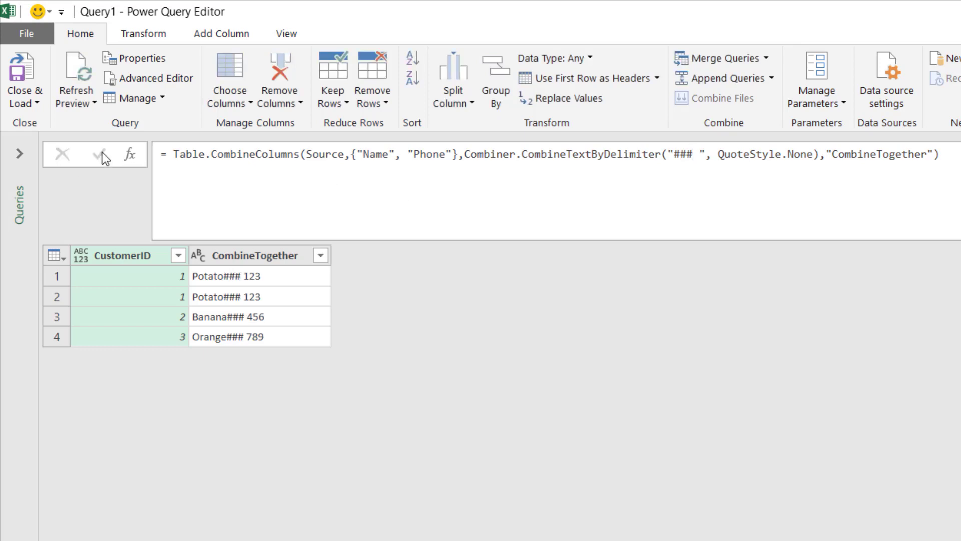
left_click(675, 153)
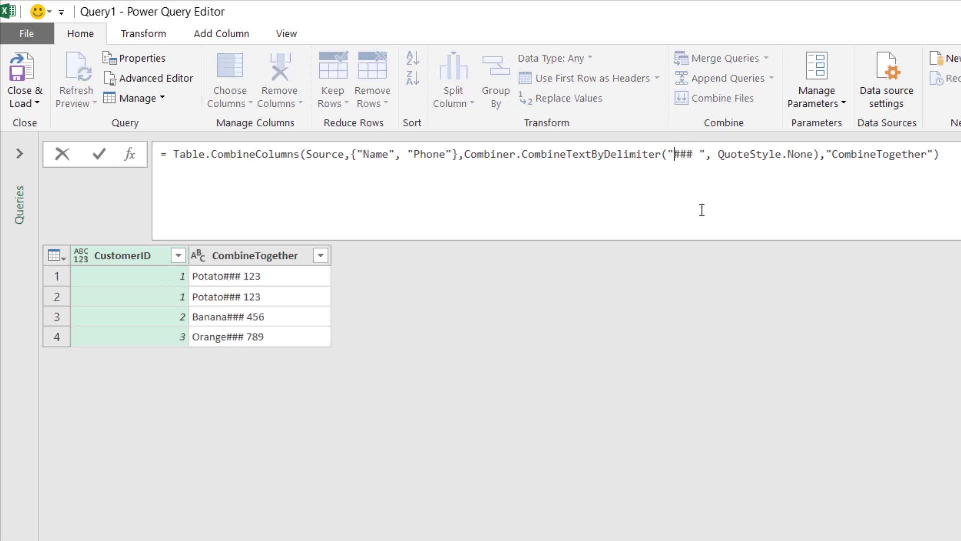
left_click(91, 158)
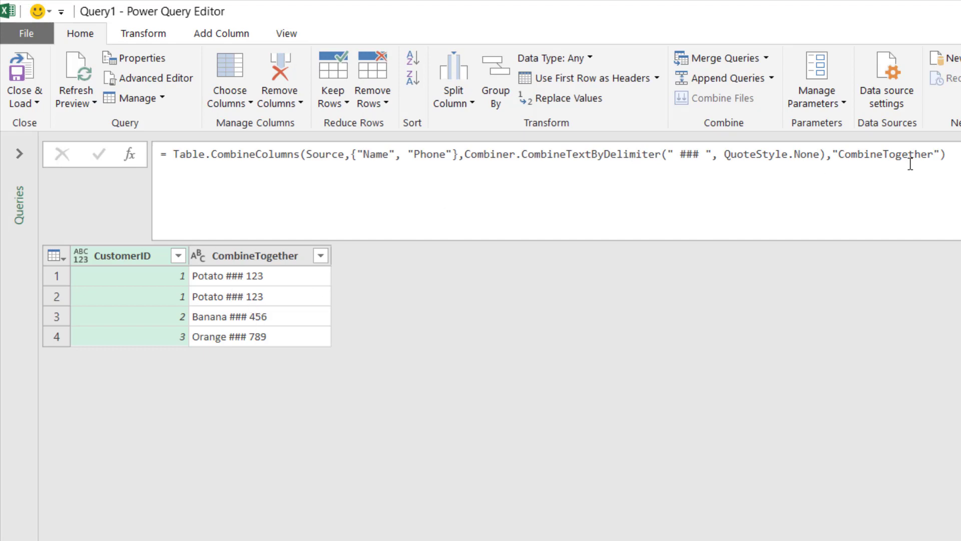
left_click(465, 154)
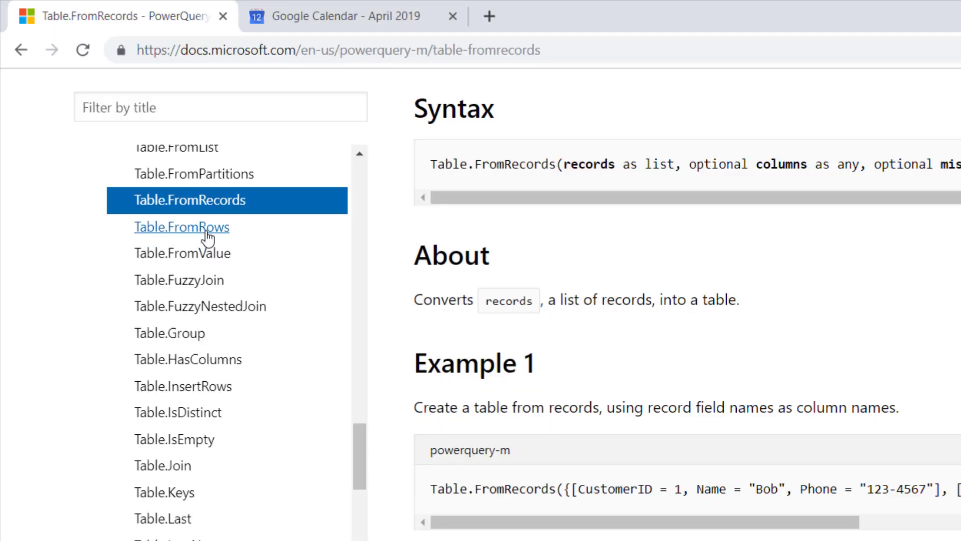
Read the Table.CombineColumns reference's Syntax, Arguments and Example, then return to Power Query Editor
scroll(209, 238, "up", 6)
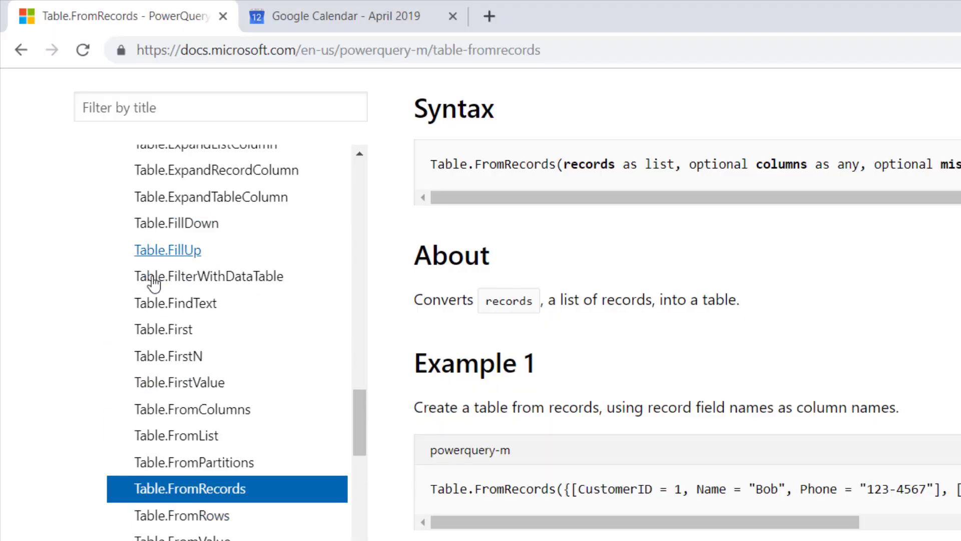
scroll(197, 347, "up", 4)
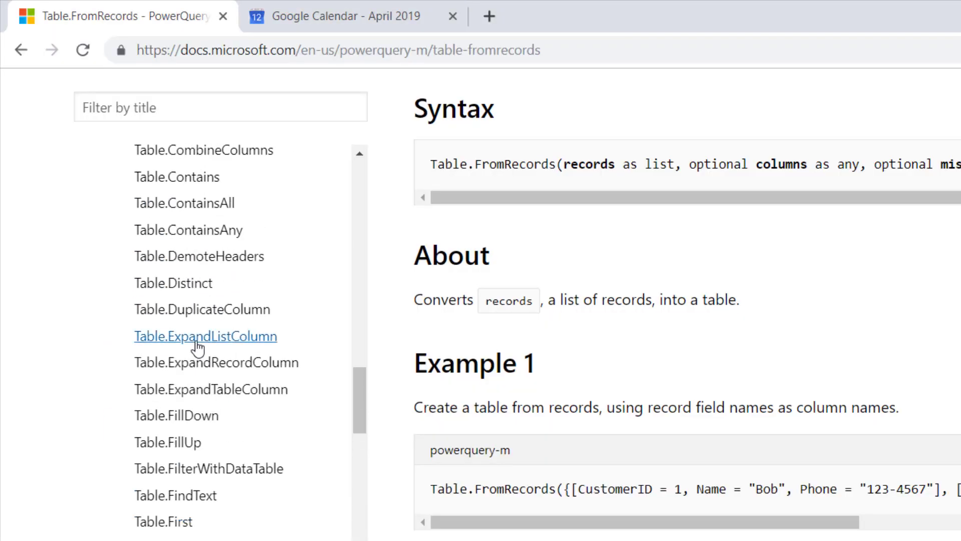
scroll(197, 346, "up", 4)
left_click(199, 345)
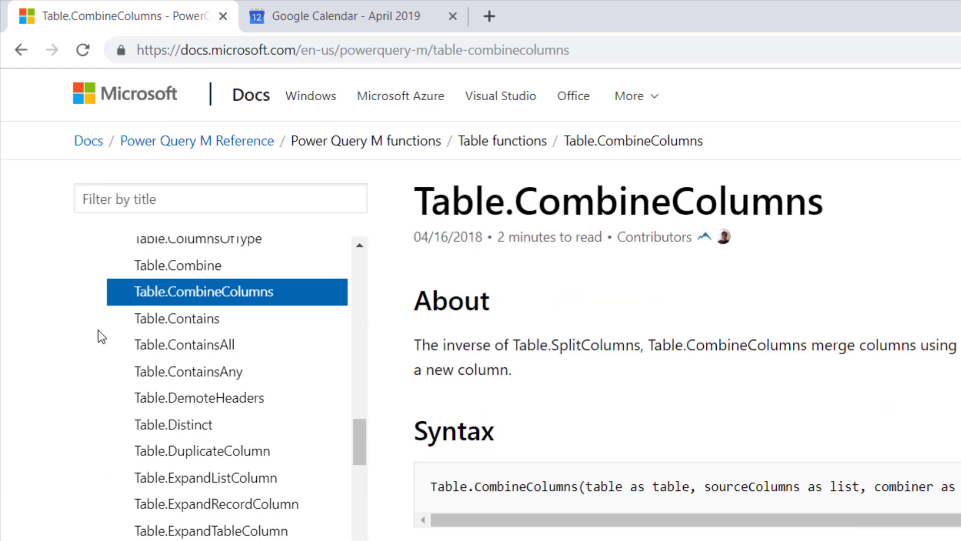
scroll(578, 486, "down", 5)
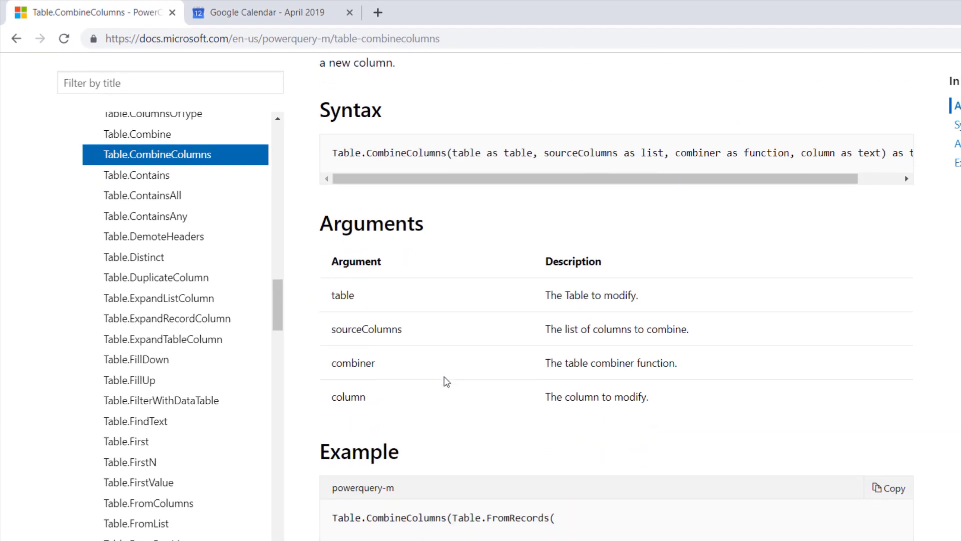
scroll(447, 381, "down", 5)
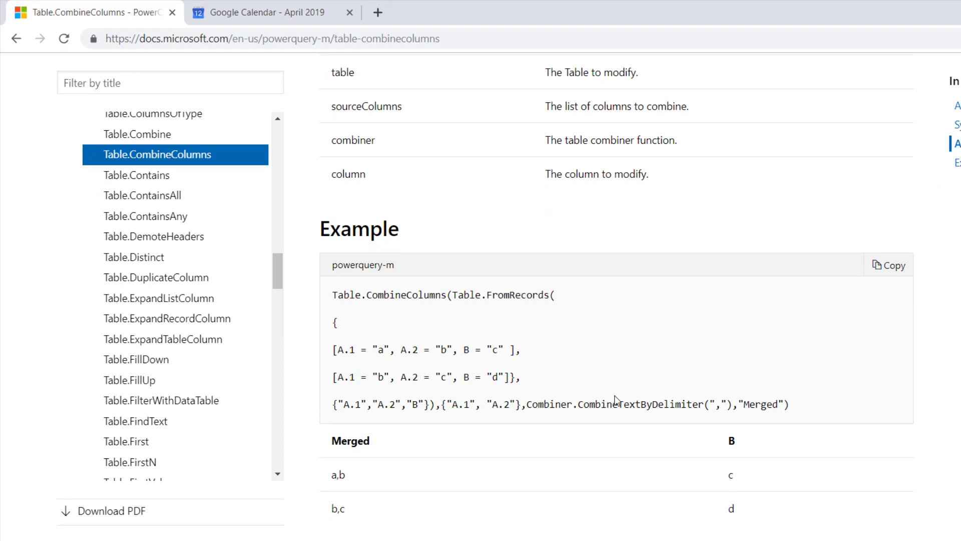
scroll(613, 399, "up", 8)
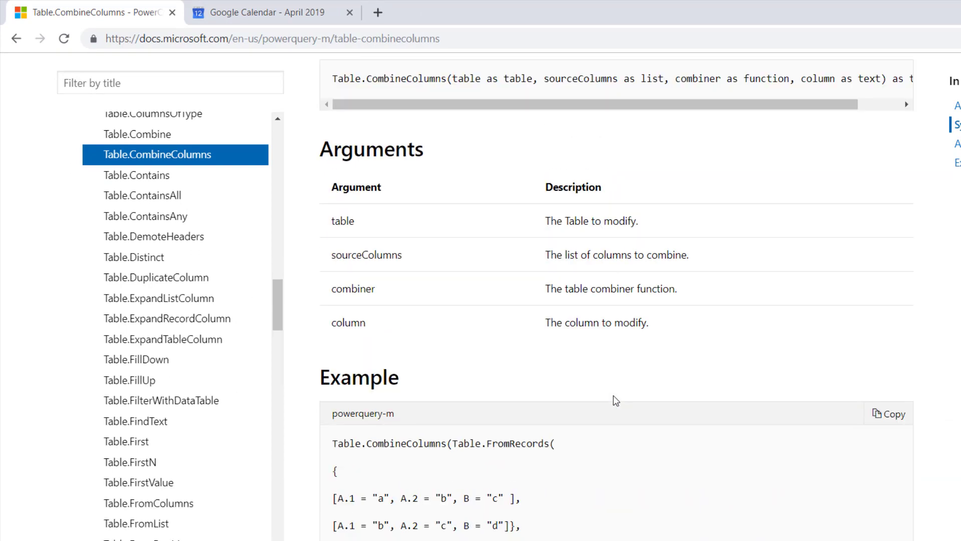
scroll(615, 400, "up", 2)
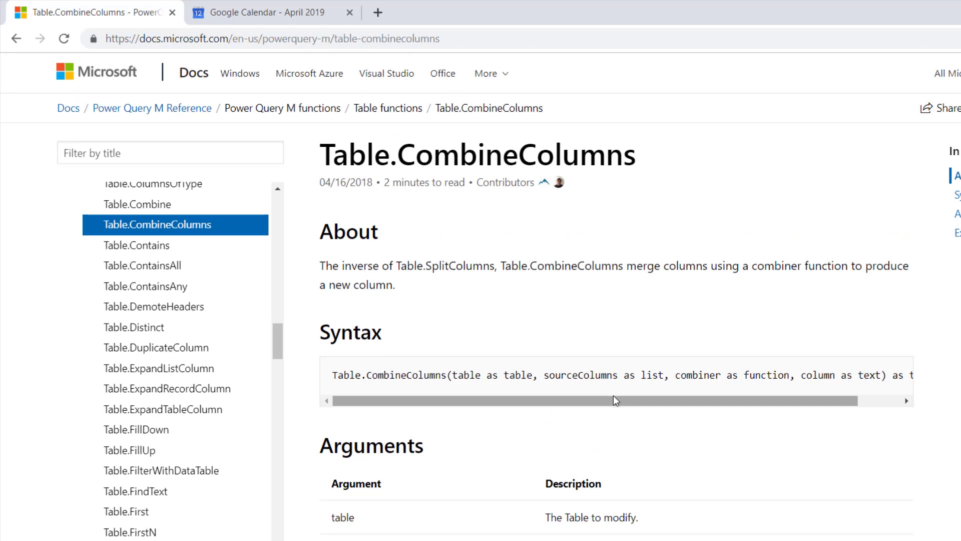
scroll(614, 395, "down", 1)
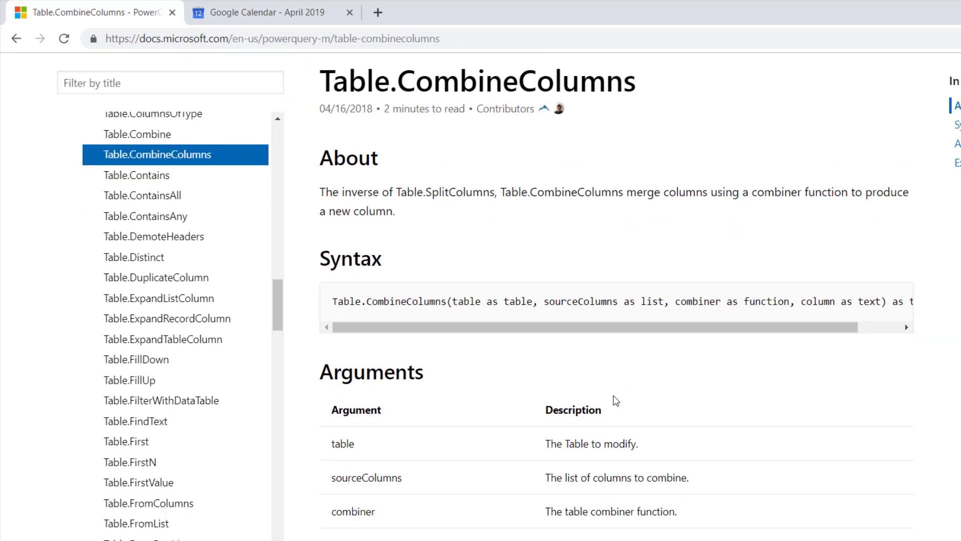
scroll(614, 397, "down", 3)
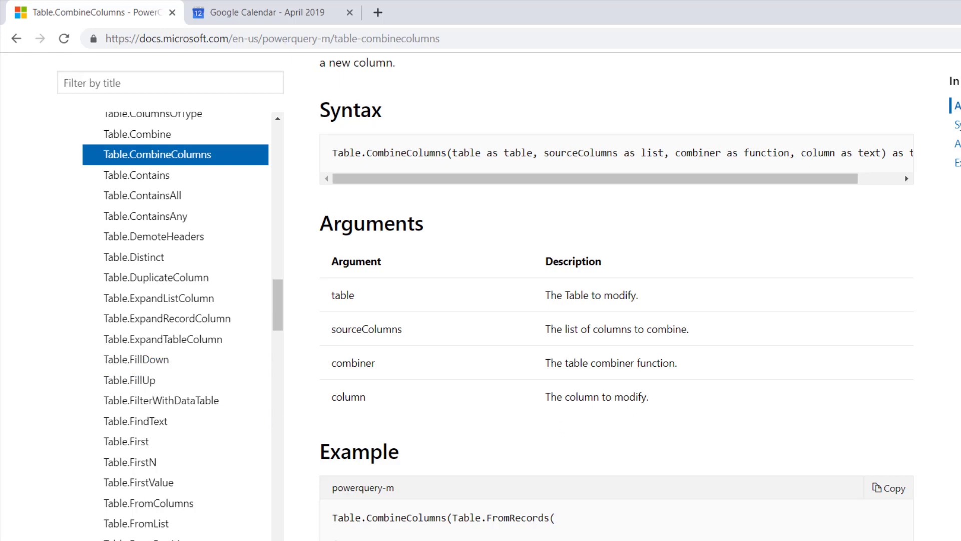
left_click(365, 515)
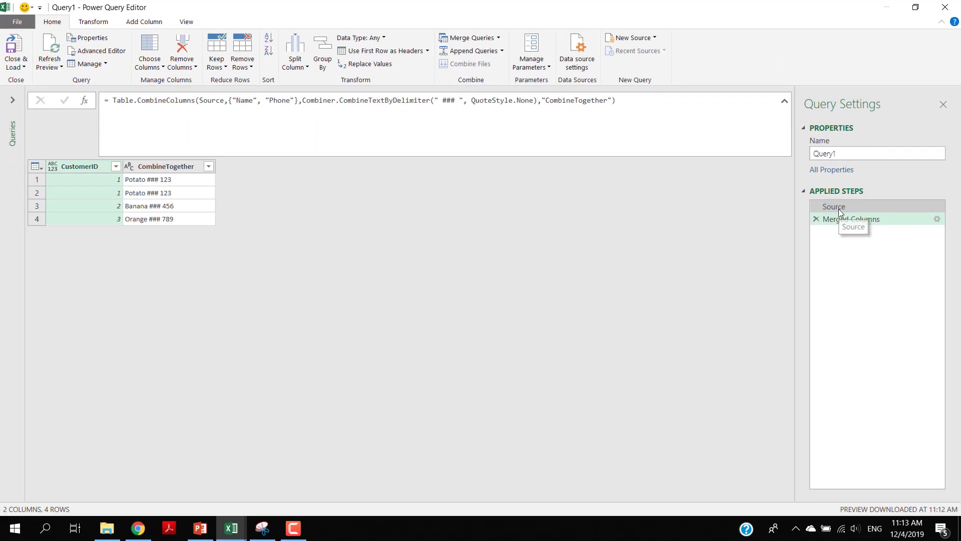
left_click(825, 205)
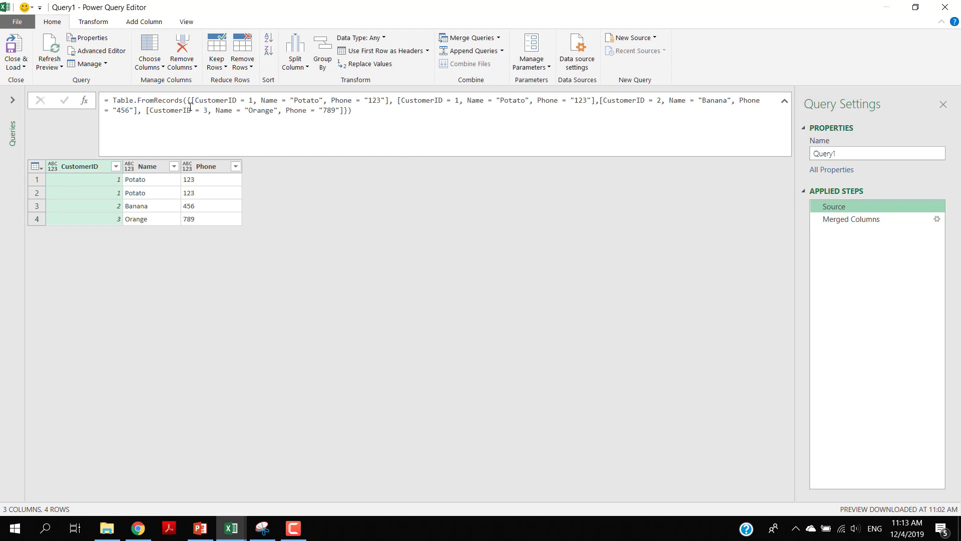
left_click(866, 218)
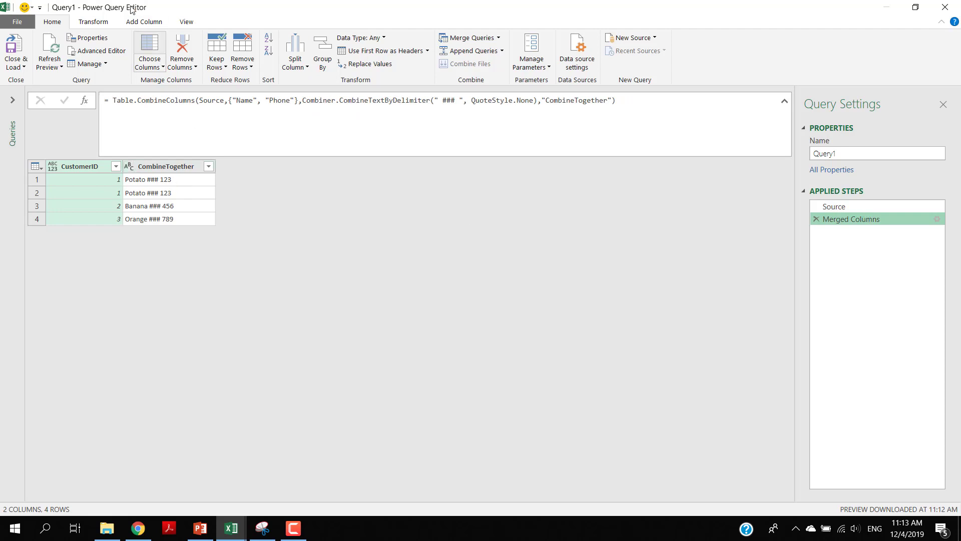
left_click(100, 54)
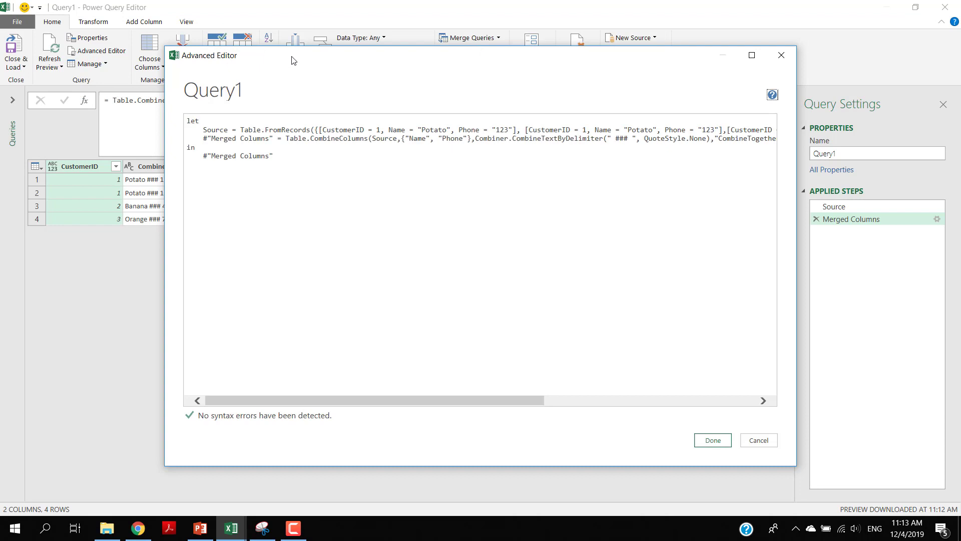
left_click_drag(294, 60, 258, 58)
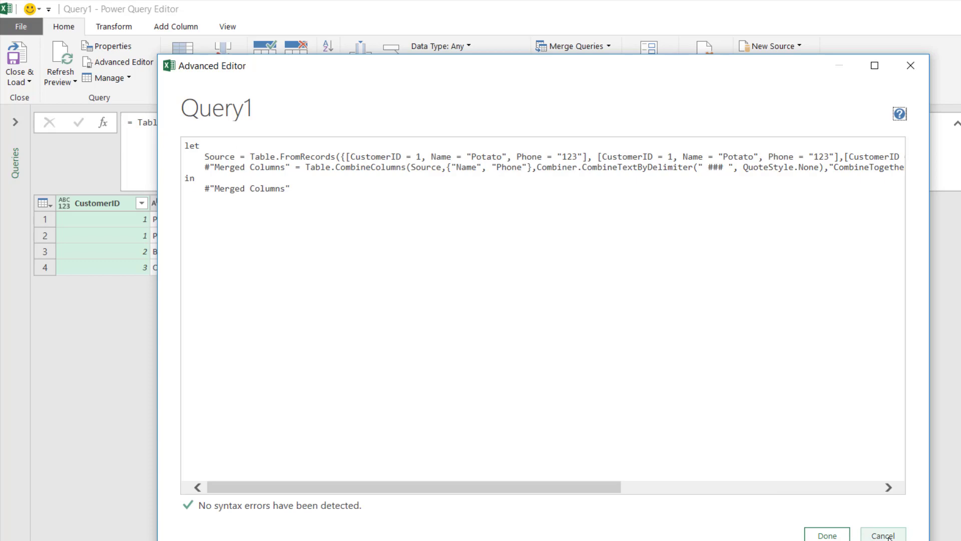
left_click(836, 535)
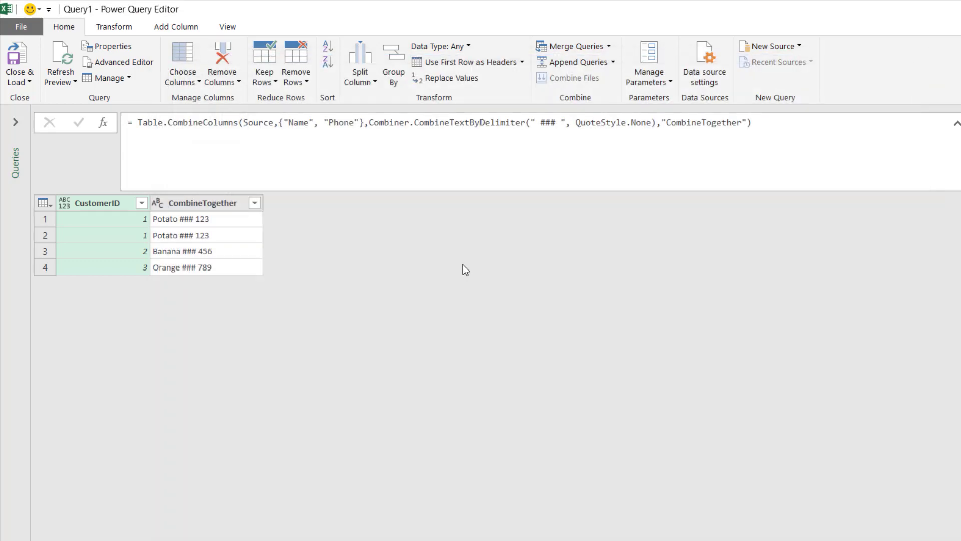